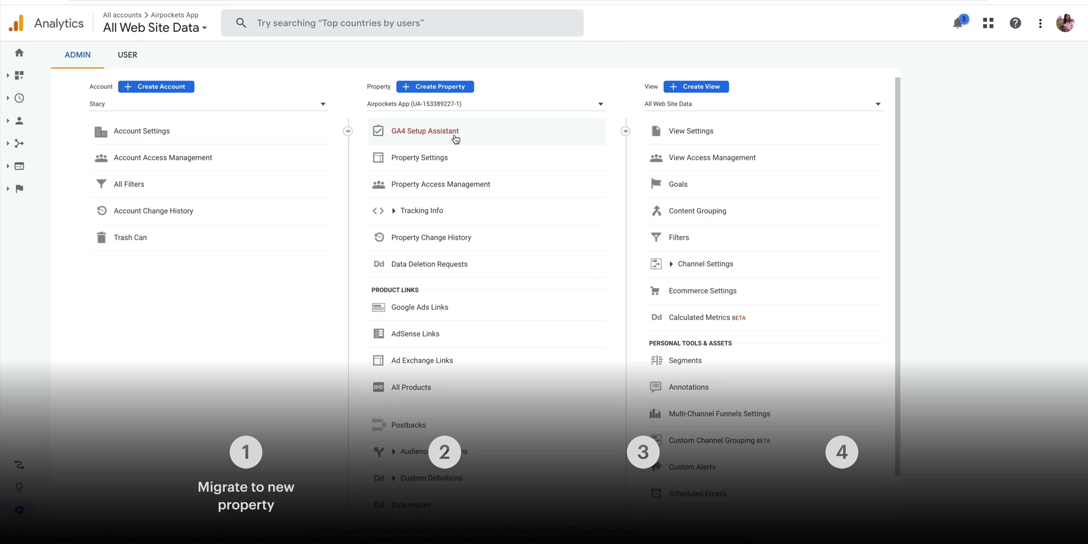
Step: Copy the SwiftSpend stream's measurement ID from the GA4 Setup Assistant into the Measurement ID field
click(454, 139)
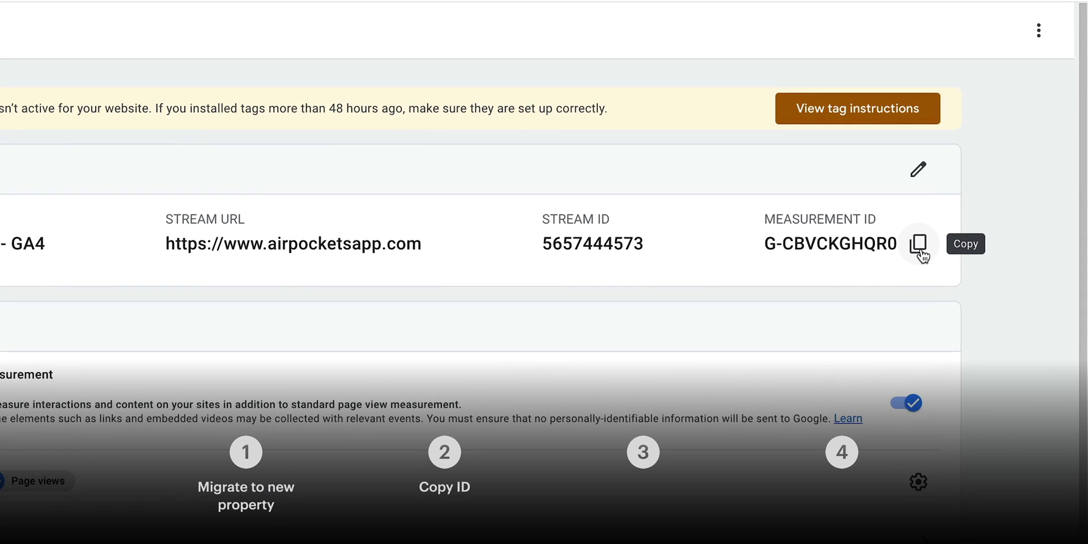
click(921, 253)
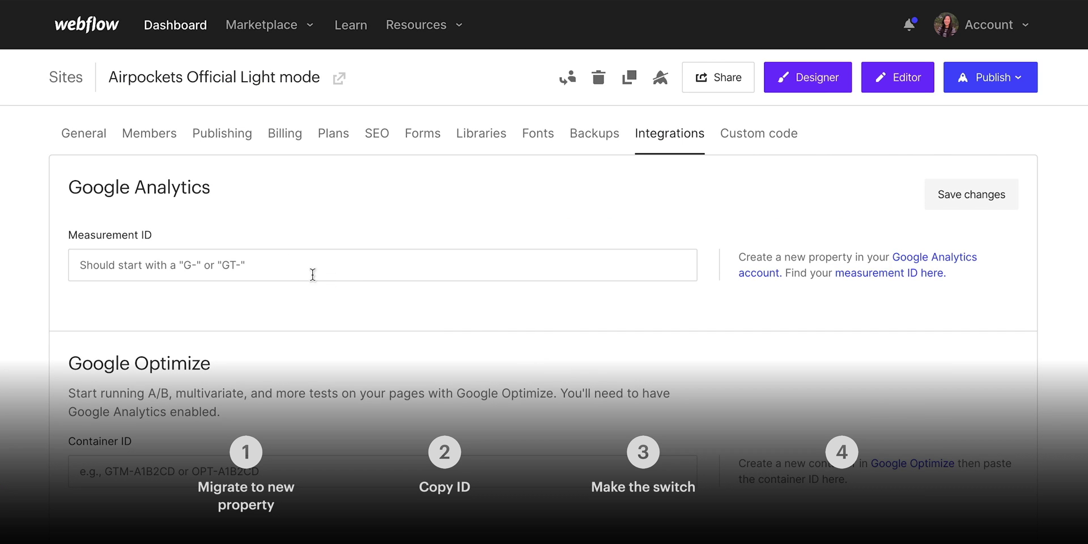
click(286, 267)
key(ctrl+v)
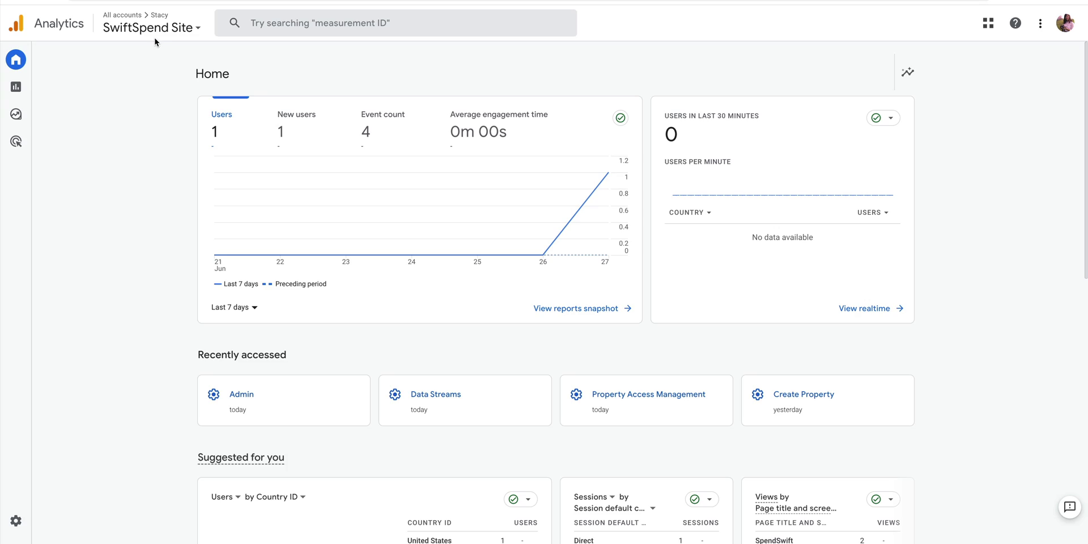
Step: Switch to the Airpockets App account's All Web Site Data view
click(159, 37)
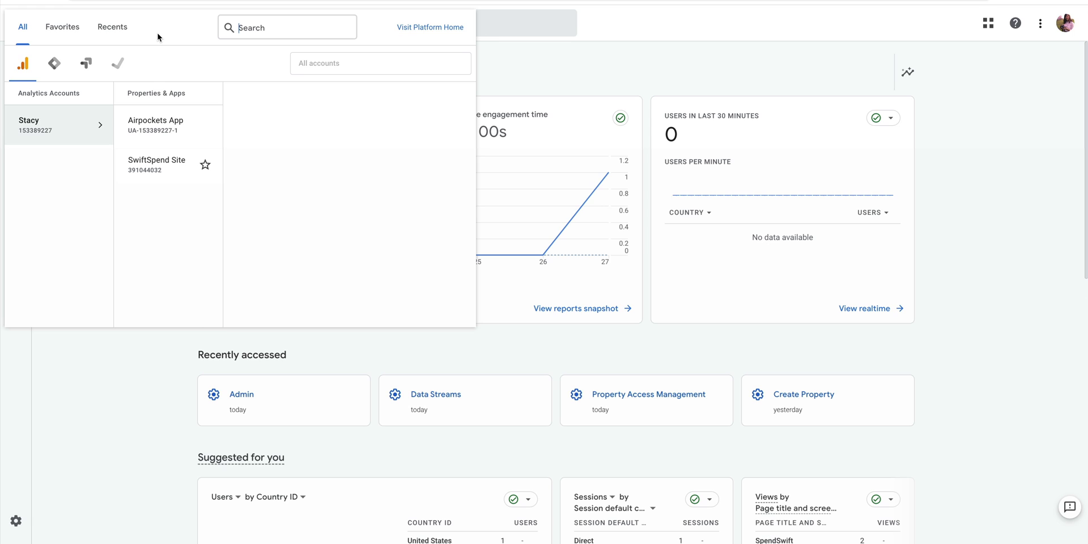
click(185, 137)
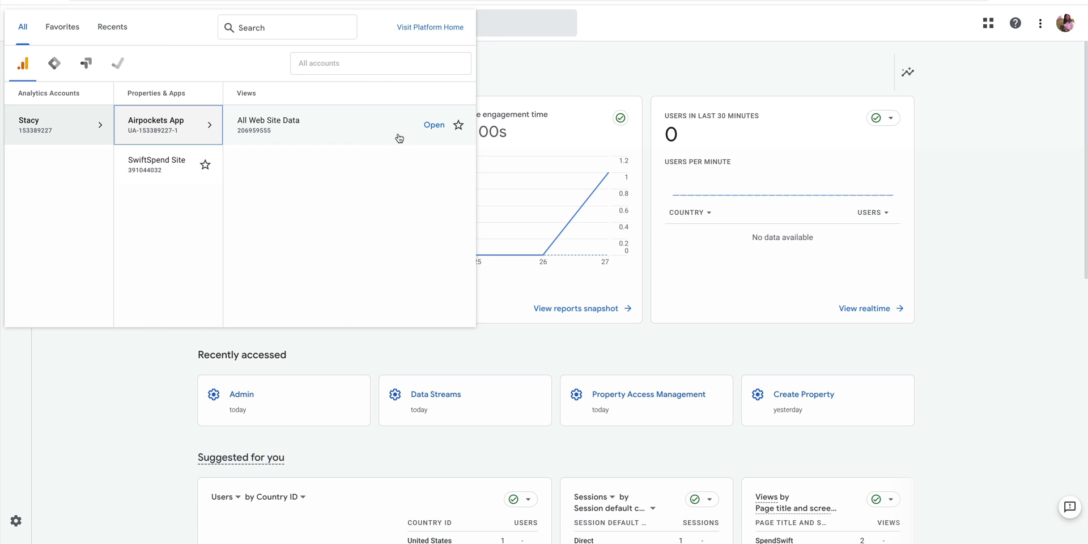
click(437, 138)
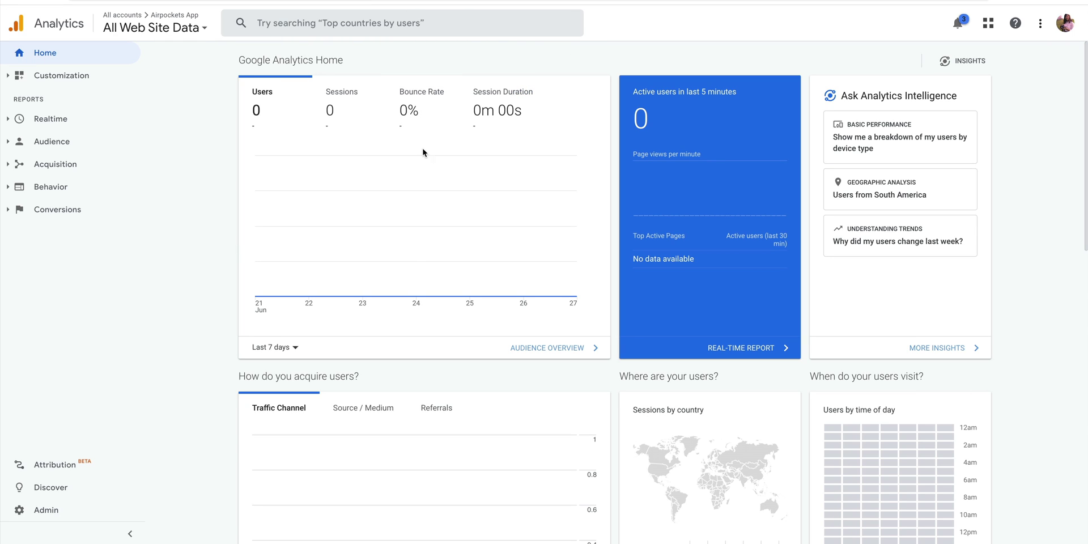
Step: Open the GA4 Setup Assistant from Admin for the Airpockets App property
click(66, 511)
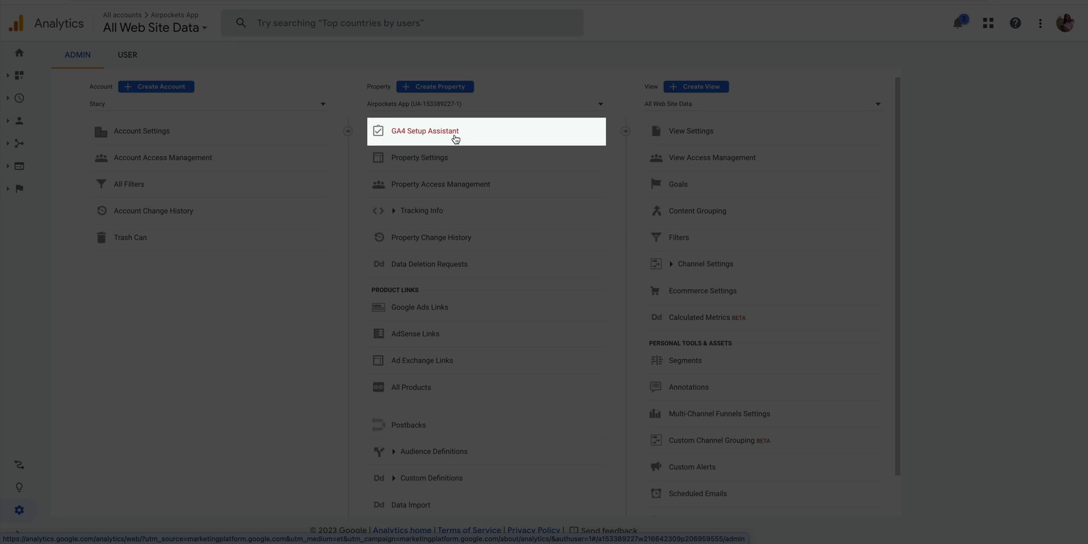
click(456, 138)
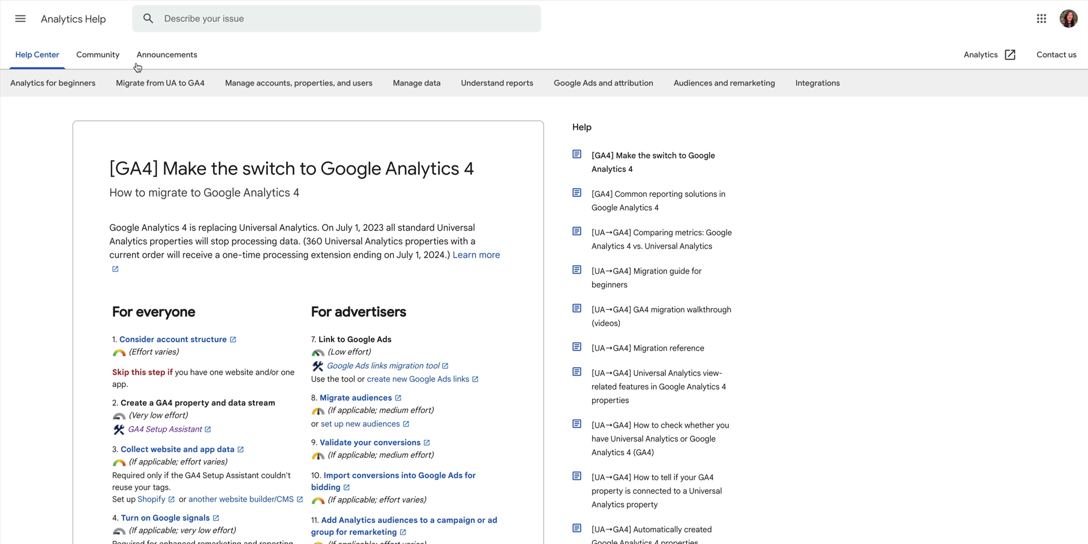
click(141, 59)
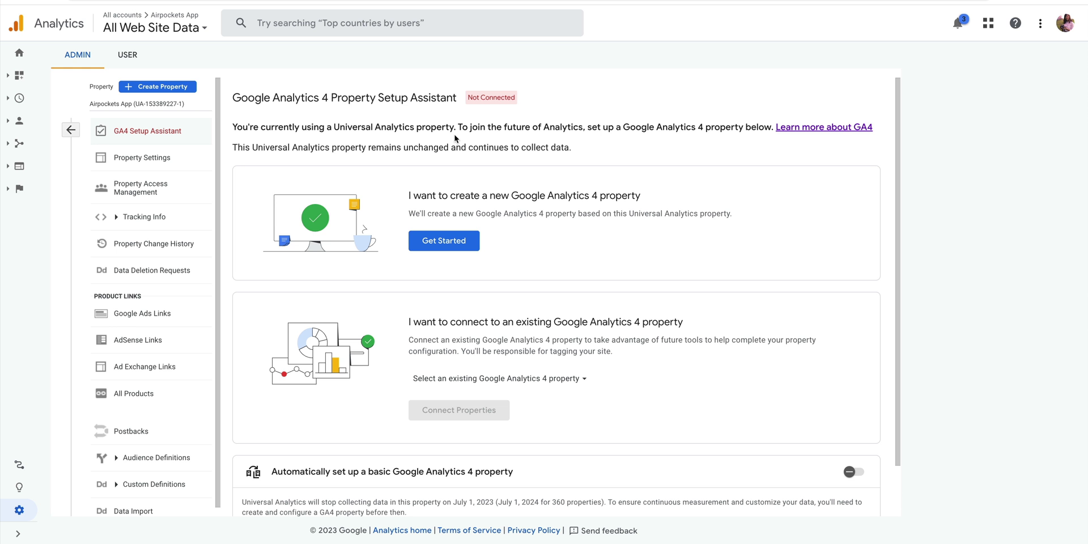
Step: Create the new GA4 property with 'Enable data collection using existing tags' ticked
click(443, 244)
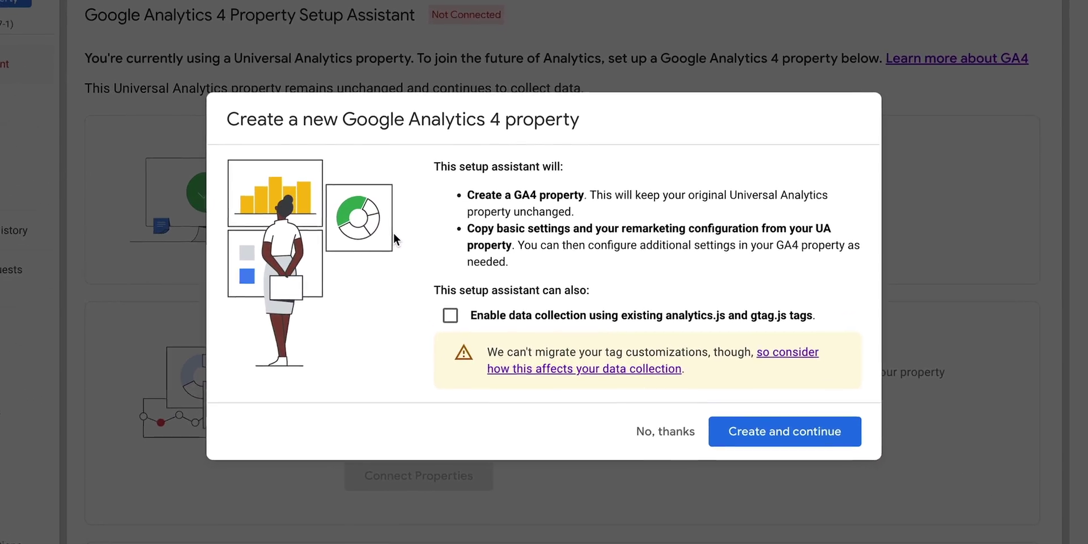
click(446, 318)
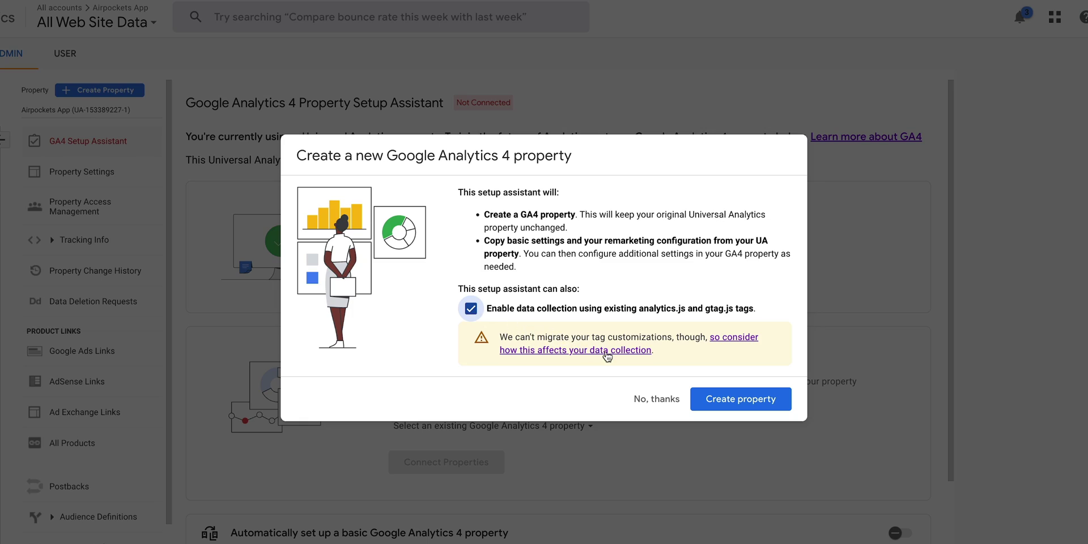
click(607, 356)
scroll(602, 351, down, 10)
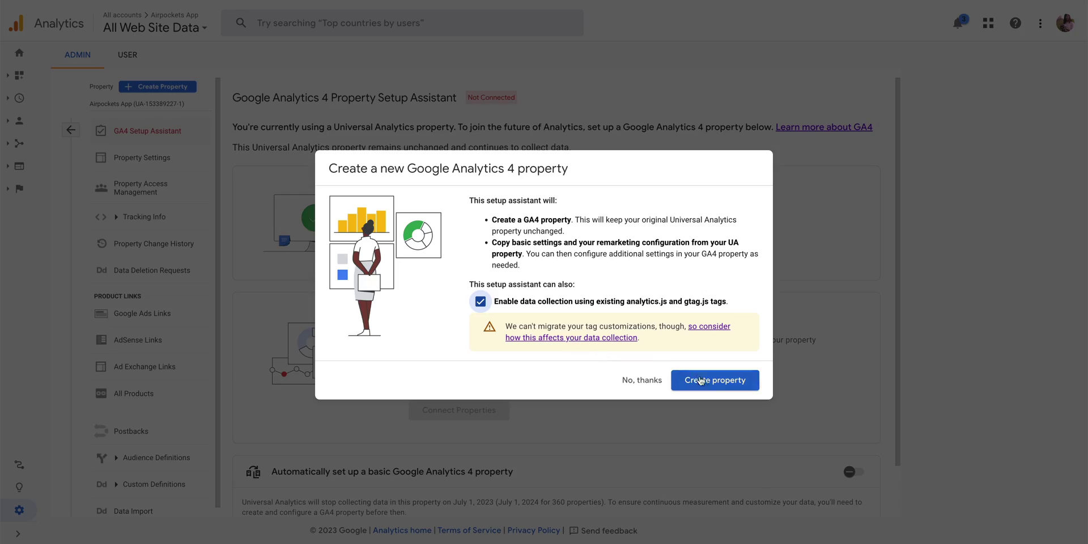
click(718, 382)
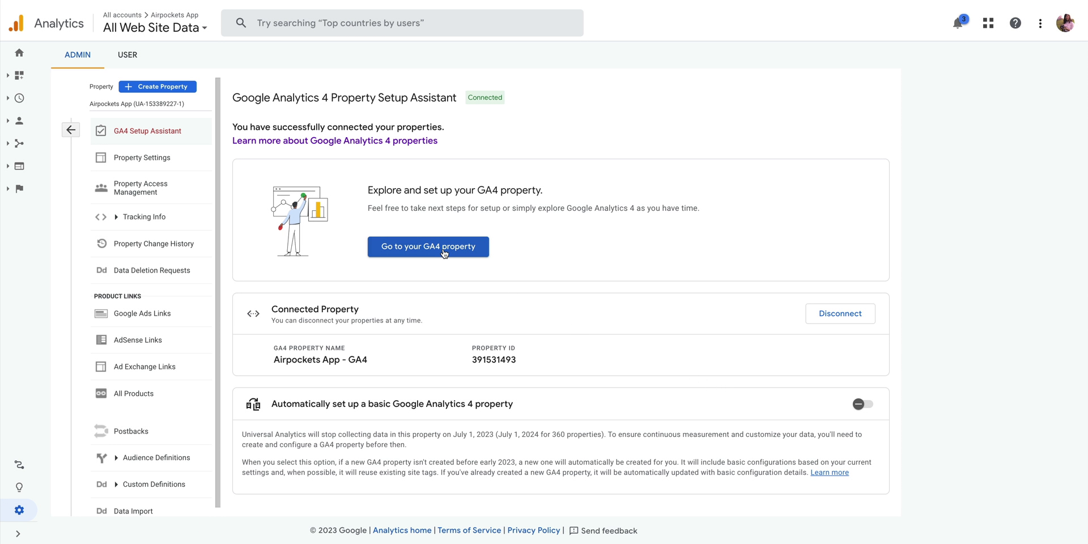
Step: Go to the new GA4 property and expand the Collect website and app data actions
click(442, 253)
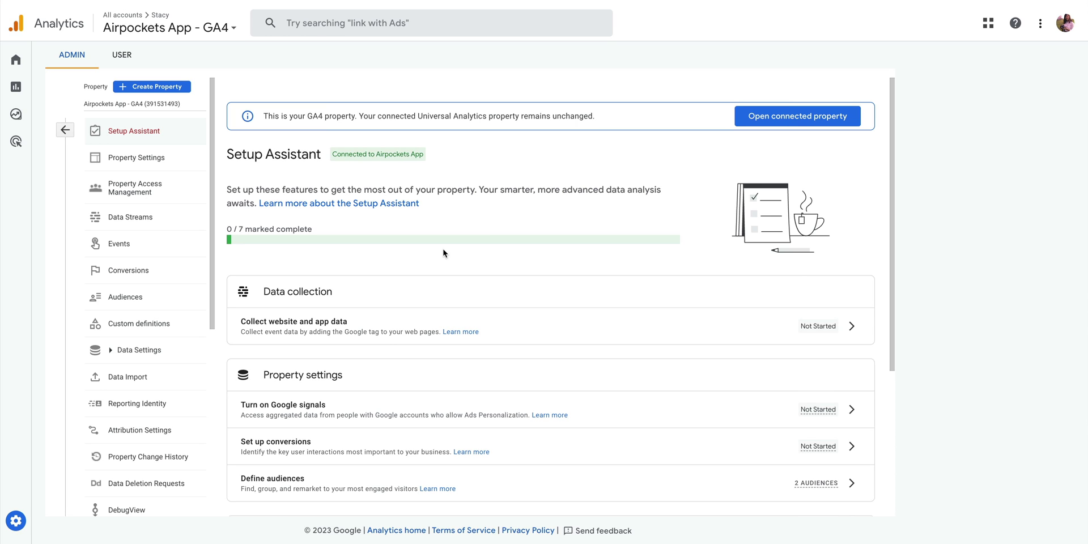
scroll(397, 174, down, 4)
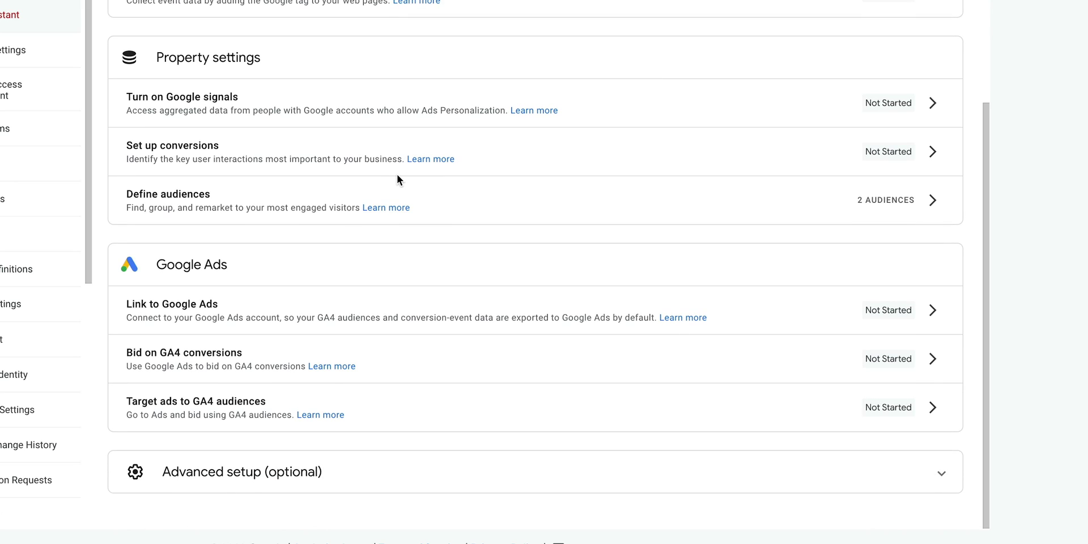
click(933, 313)
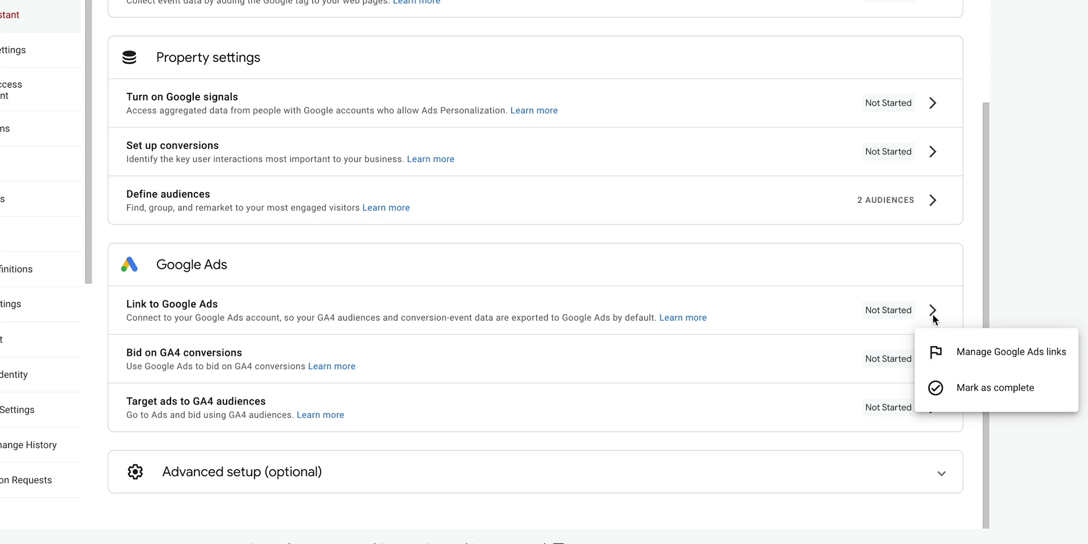
click(930, 204)
click(930, 202)
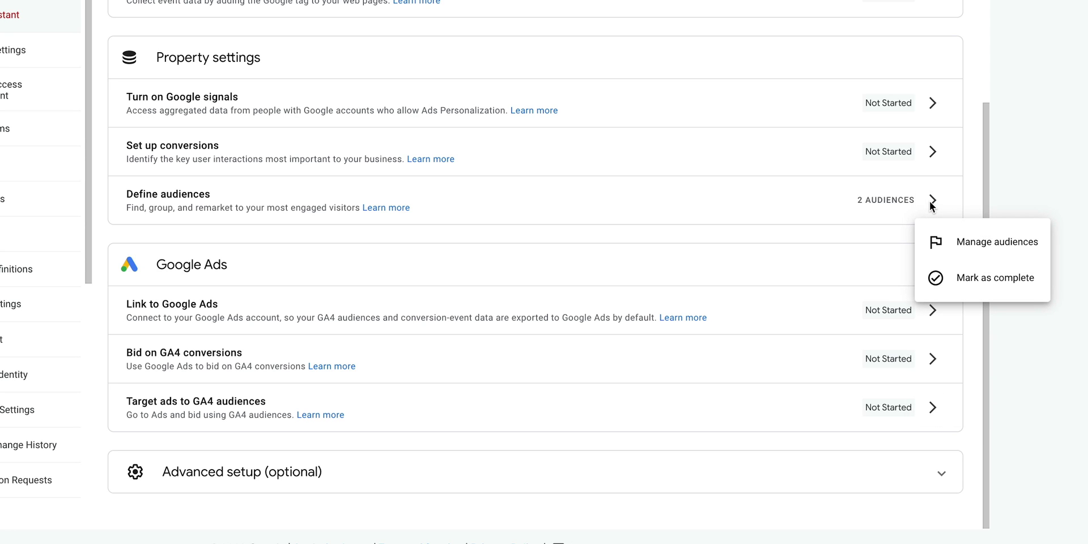
click(929, 201)
scroll(930, 205, up, 3)
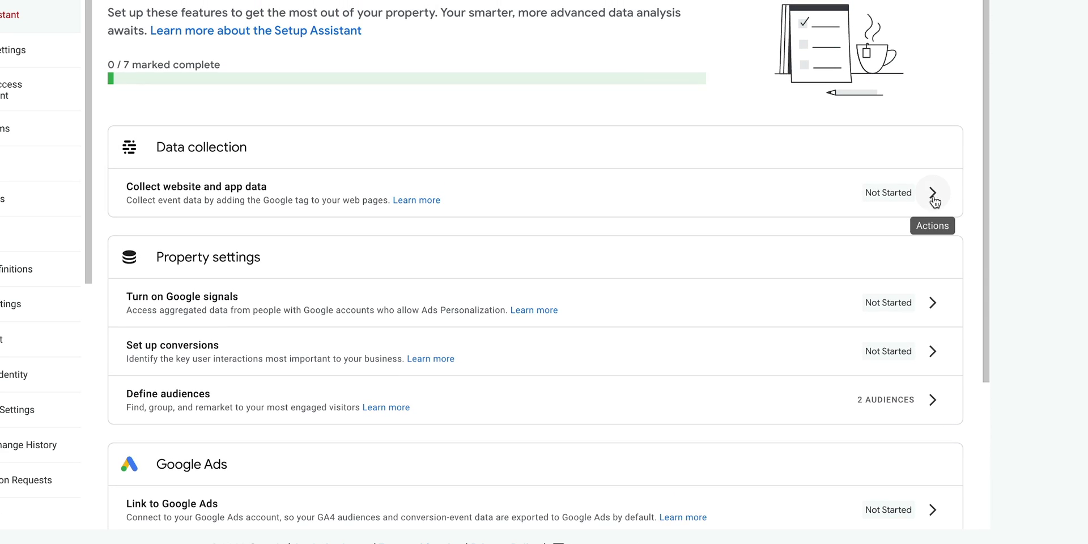
click(933, 195)
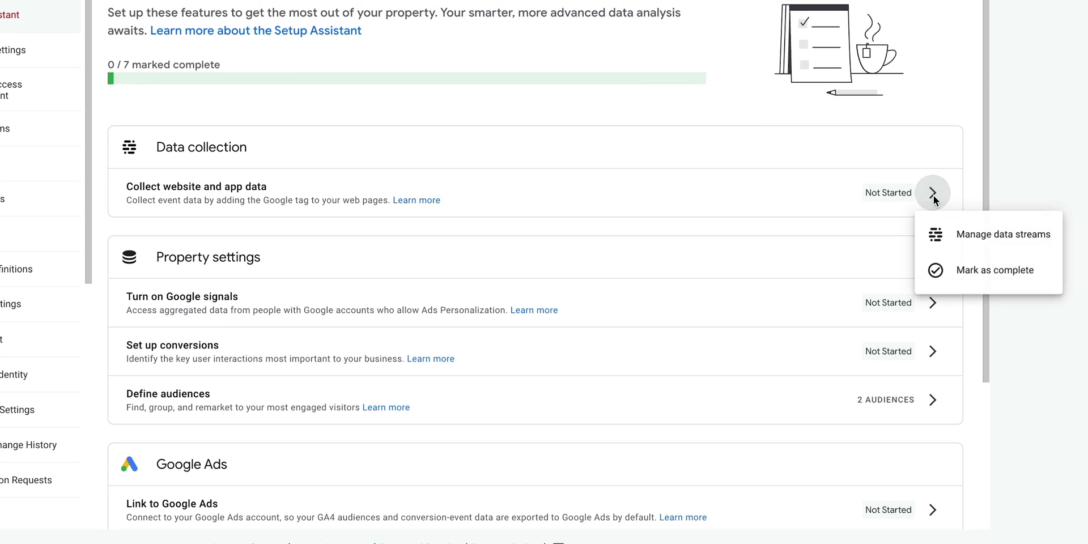
Step: Open the Airpockets App - GA4 web stream and copy measurement ID G-CBVCKGHQR0
click(999, 240)
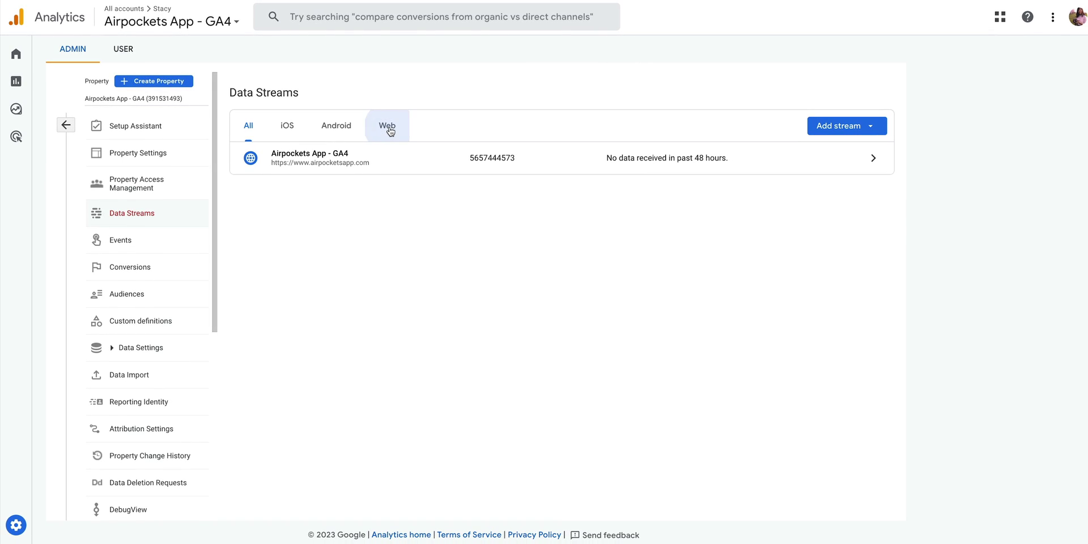
click(391, 130)
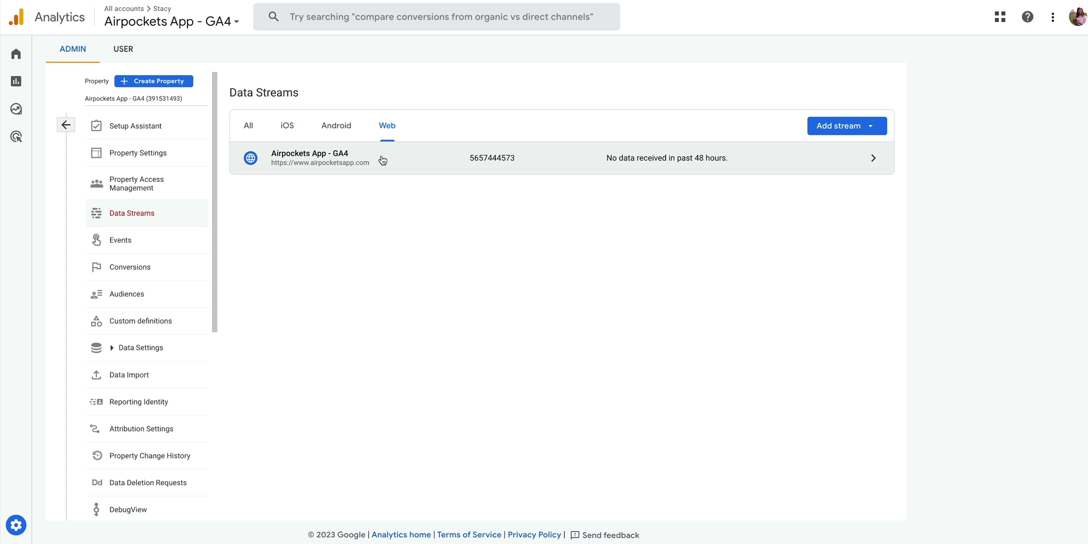
click(382, 160)
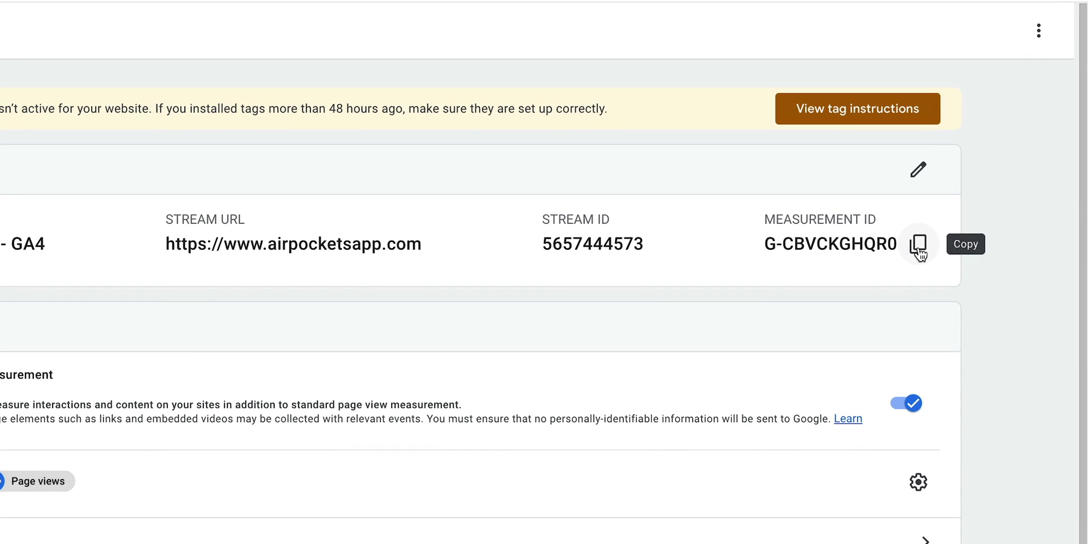
click(918, 249)
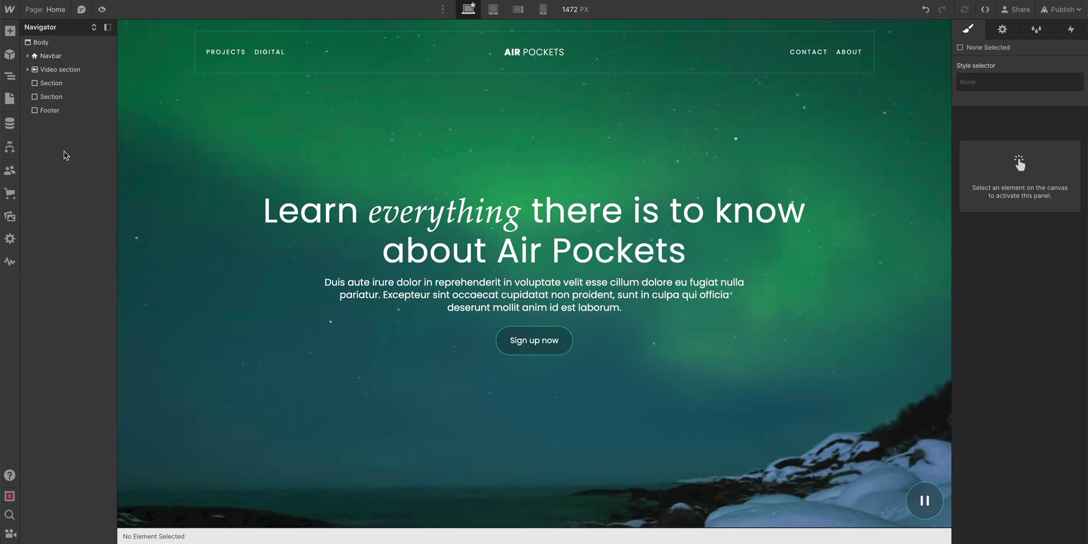
Step: Open the Integrations tab in the Airpockets Official Light mode site settings
click(9, 10)
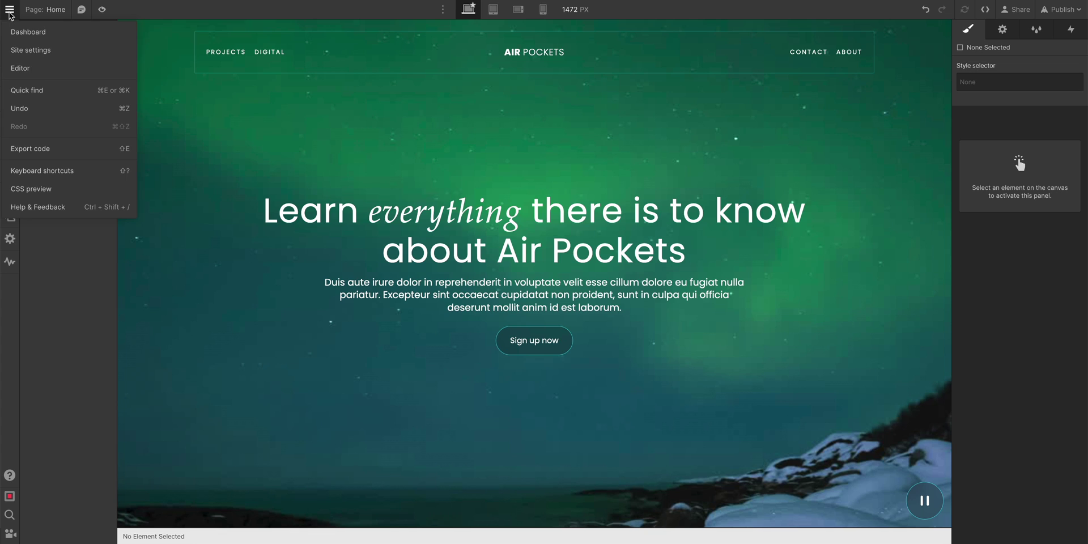
click(62, 53)
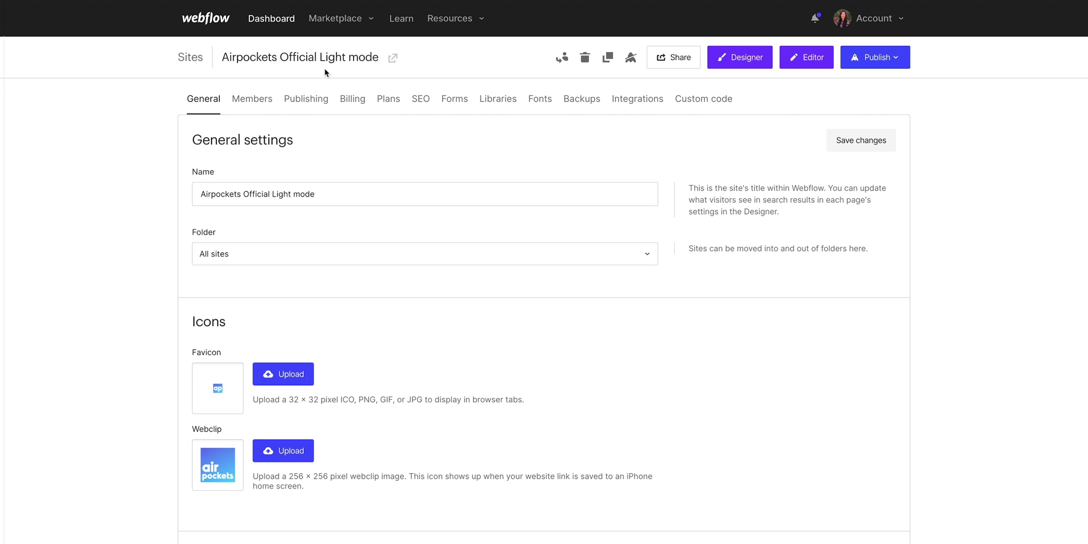
click(644, 103)
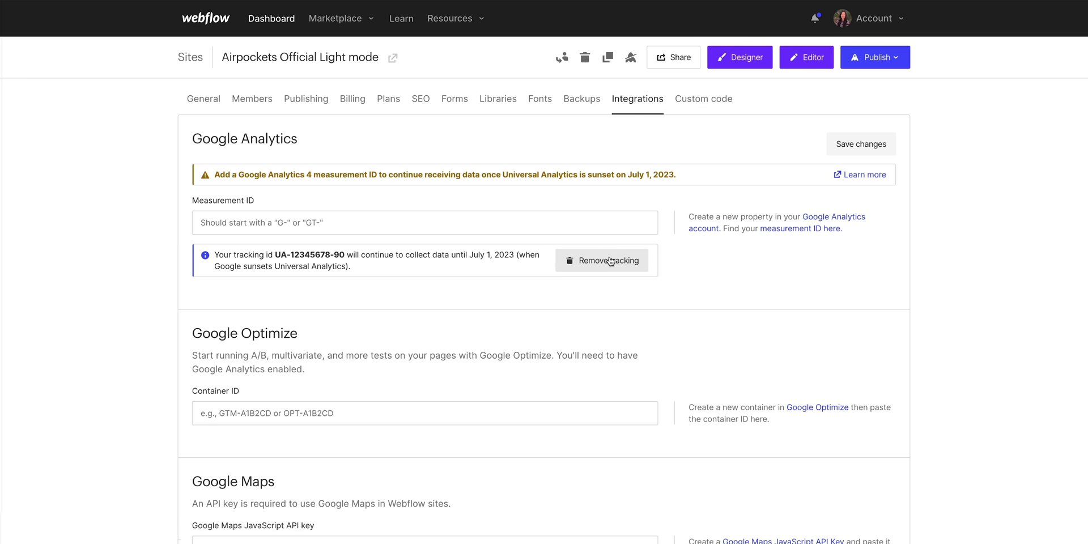
Step: Replace the Universal Analytics tracking with Measurement ID G-CBVCKGHQR0 and save the changes
click(608, 262)
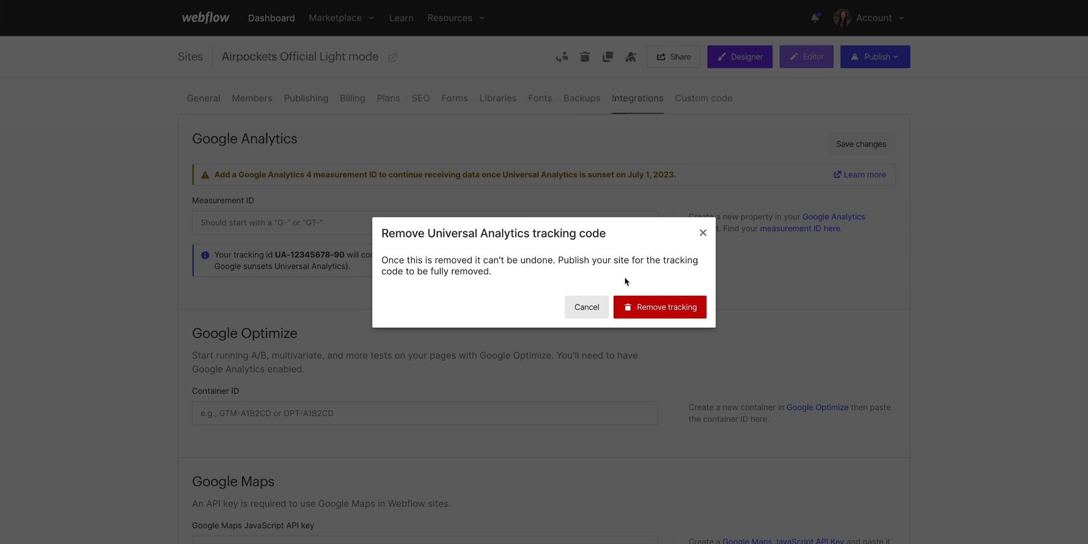
click(666, 313)
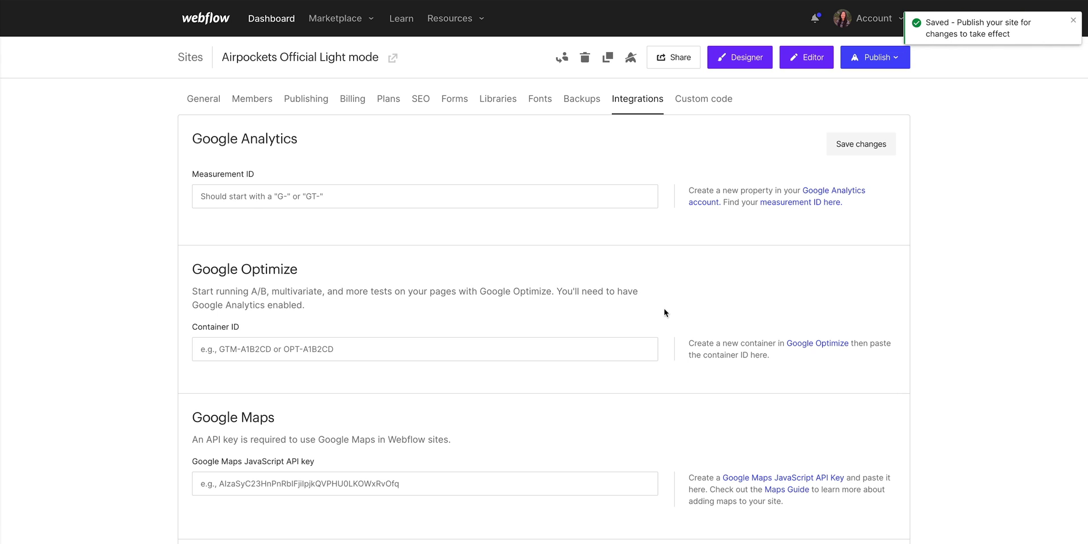
click(354, 199)
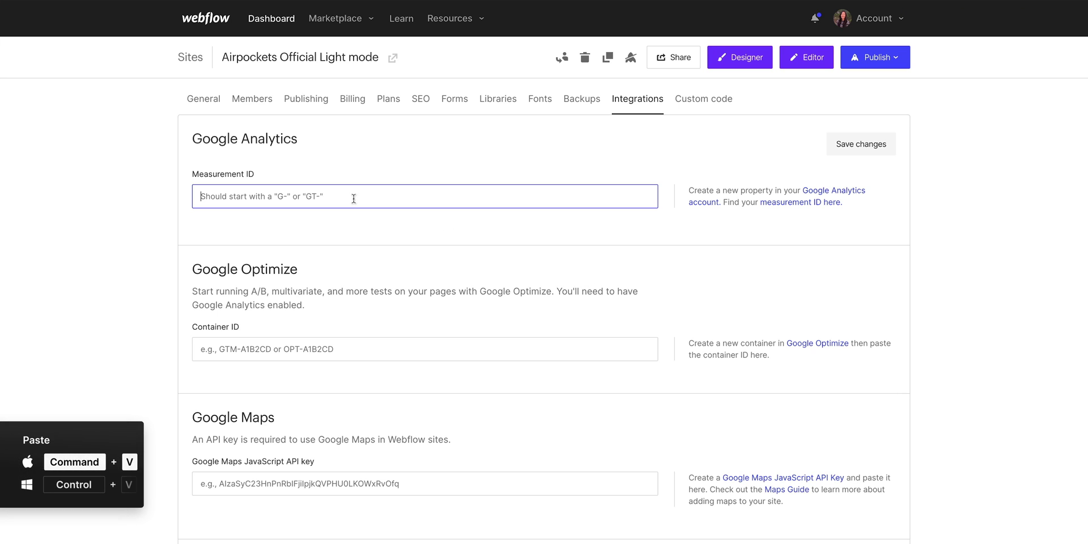
key(ctrl+v)
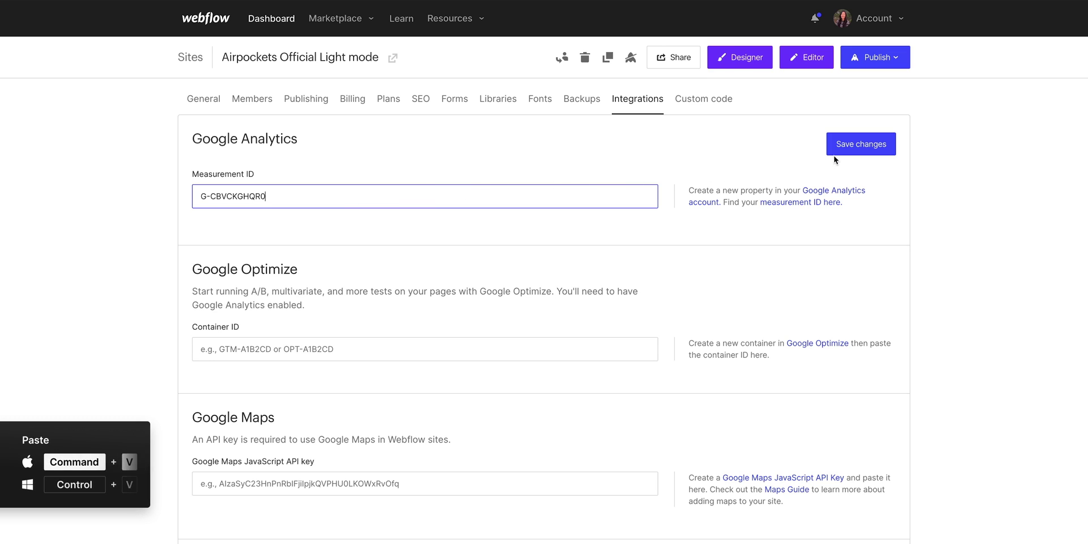
click(861, 146)
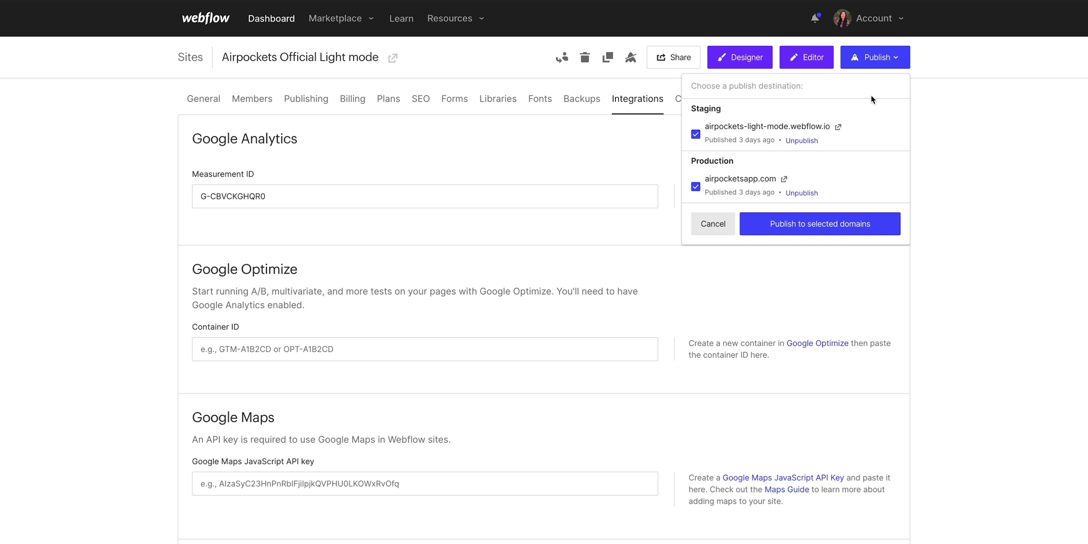
Step: Publish the site to both the staging and production domains
click(828, 233)
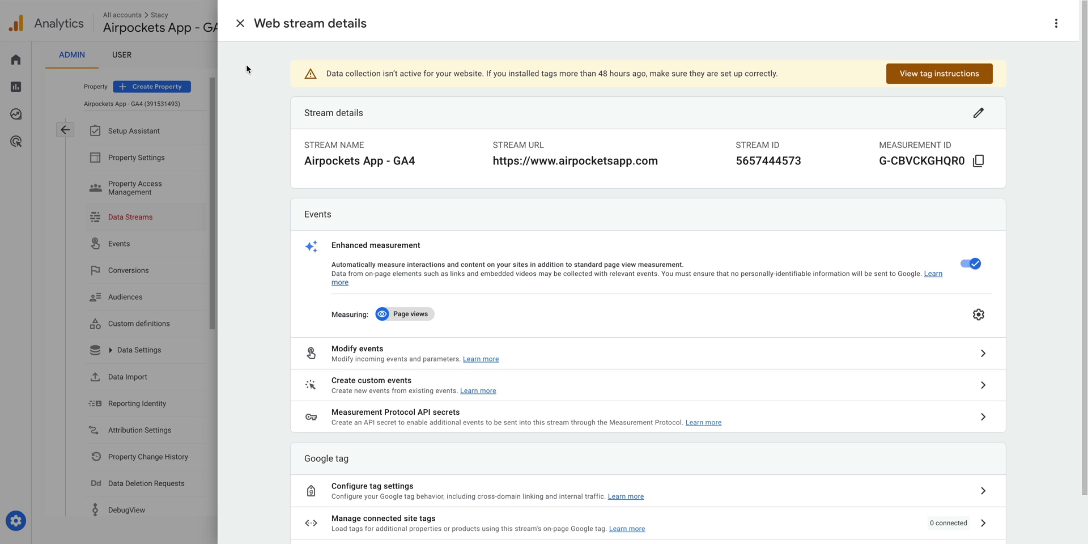
Step: Close the web stream details to return to the Data Streams list
click(246, 25)
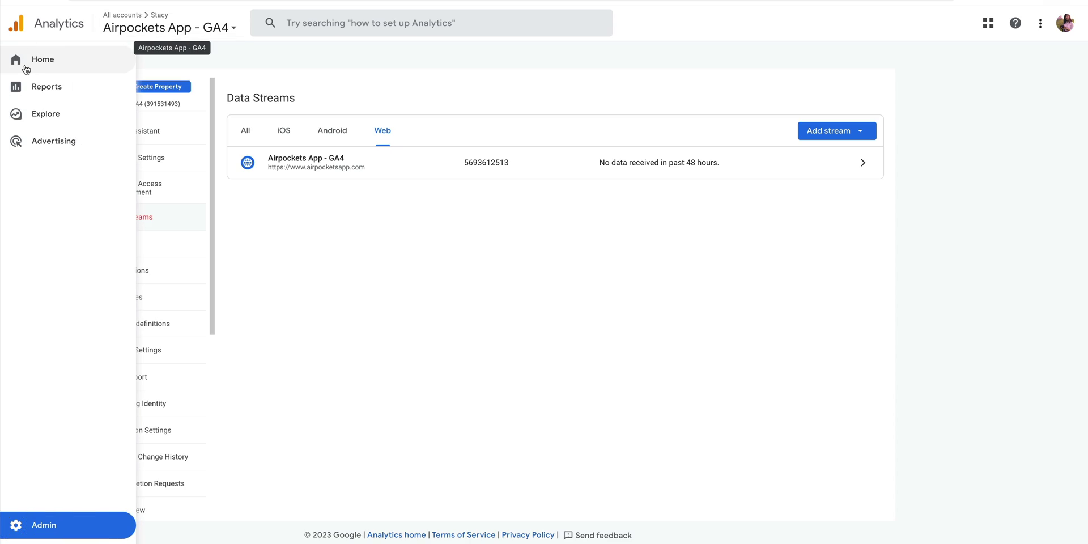
Step: Open the realtime report from the Analytics home to confirm 1 user in the last 30 minutes
click(23, 62)
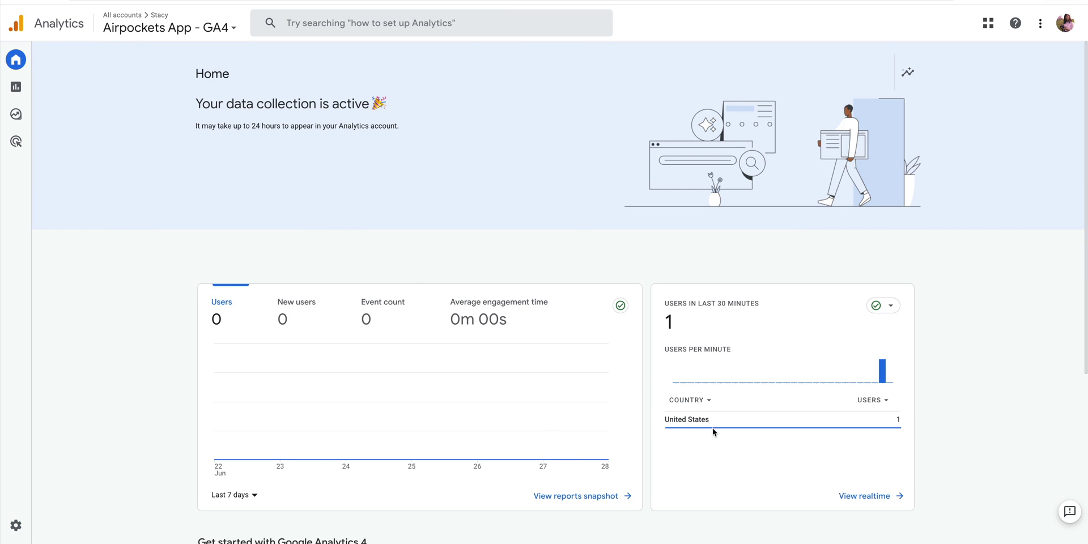
click(873, 497)
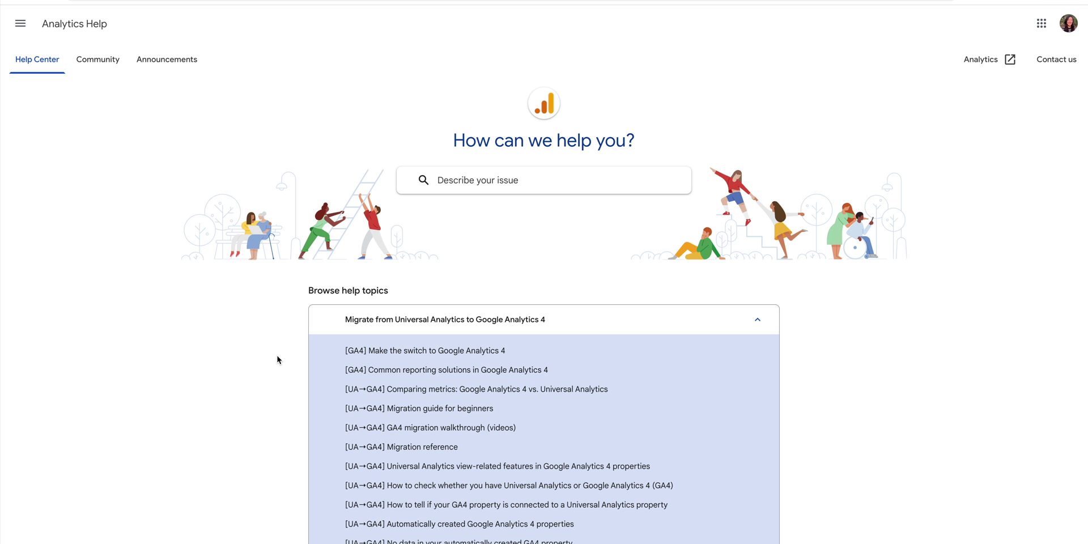
Step: Read the 'Make the switch to Google Analytics 4' article, then browse the Help Community home page
click(328, 350)
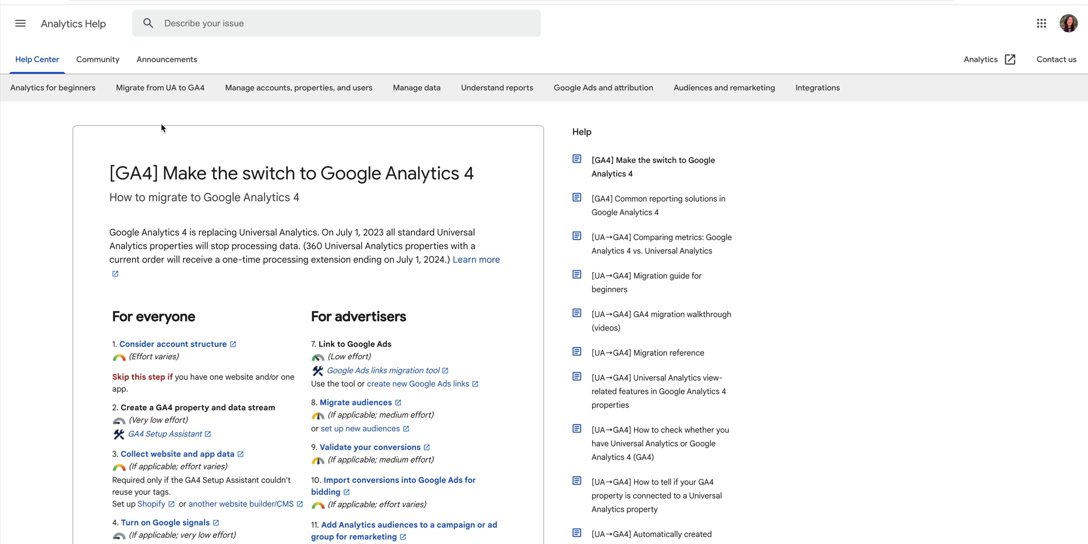
click(111, 71)
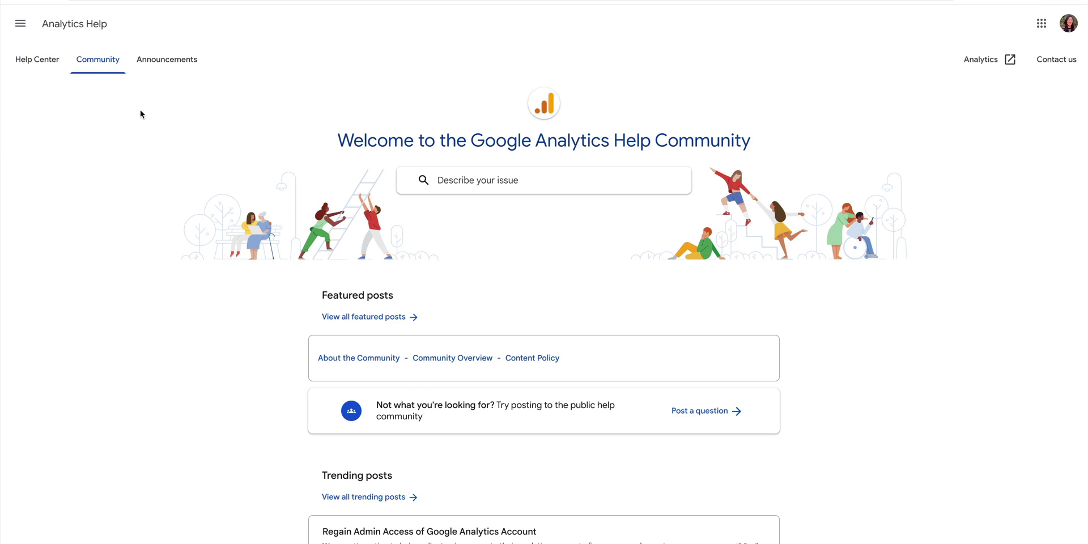
scroll(165, 155, down, 5)
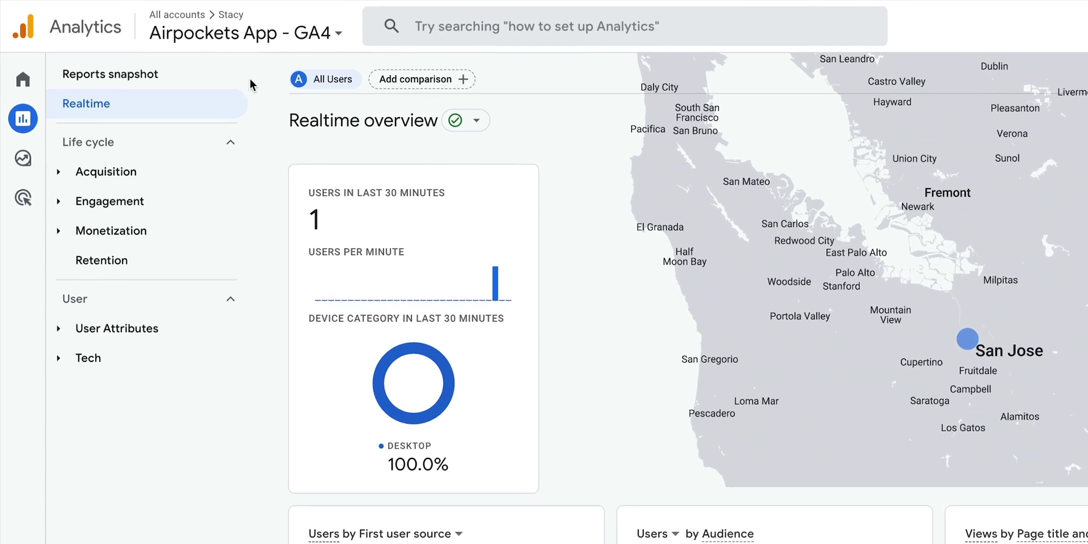
Step: Open the Airpockets App Universal Analytics All Web Site Data report and show its PDF, Sheets, Excel and CSV export options
click(250, 33)
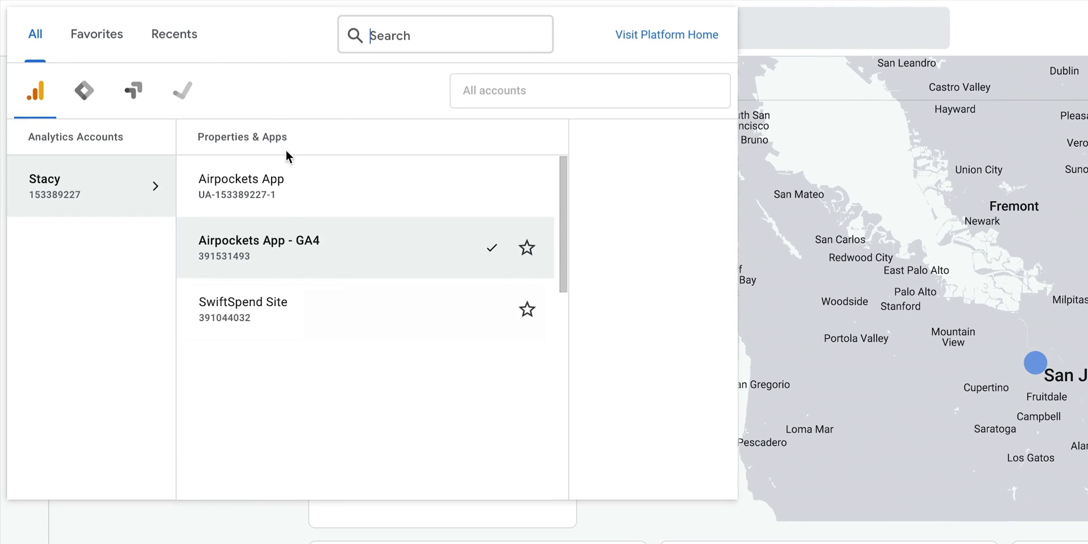
click(297, 199)
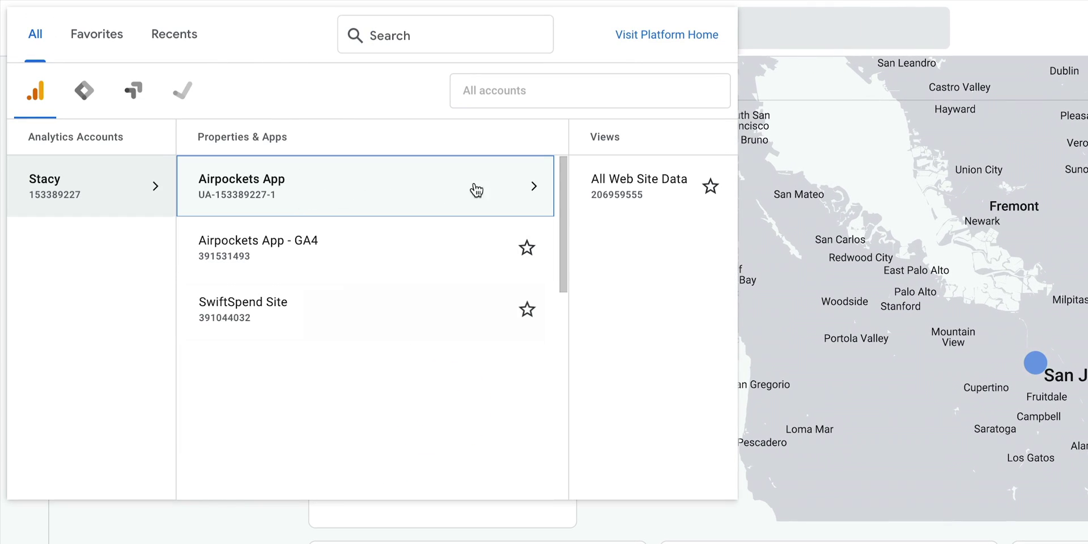
click(671, 199)
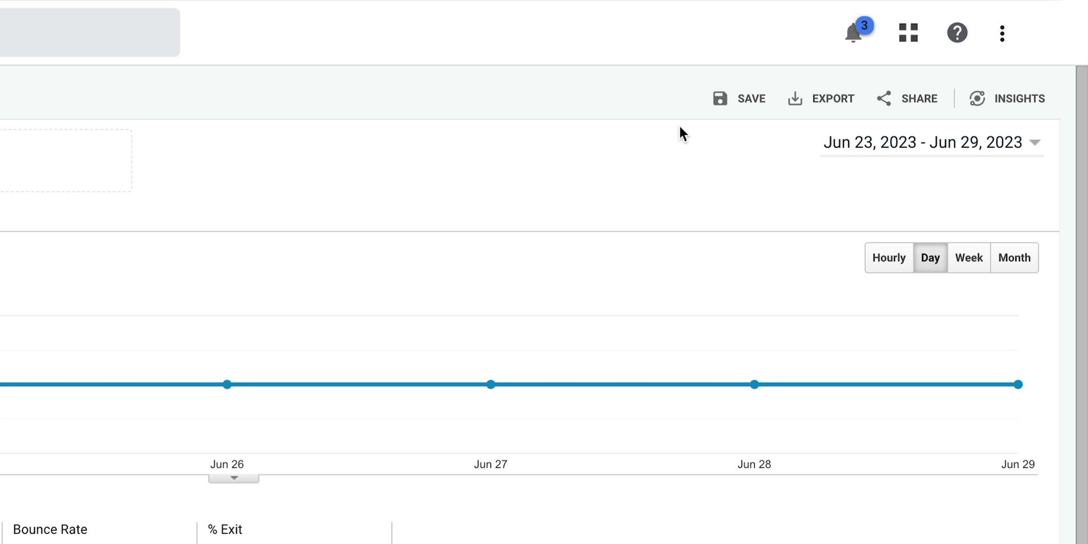
click(810, 105)
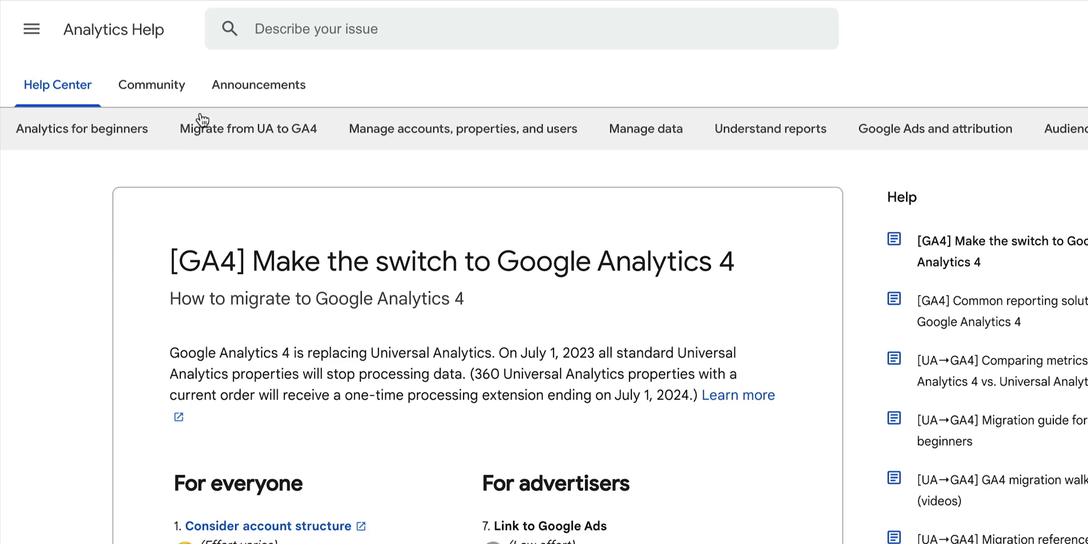
Step: Browse the Google Analytics Help Announcements page, including the What's new posts
click(218, 96)
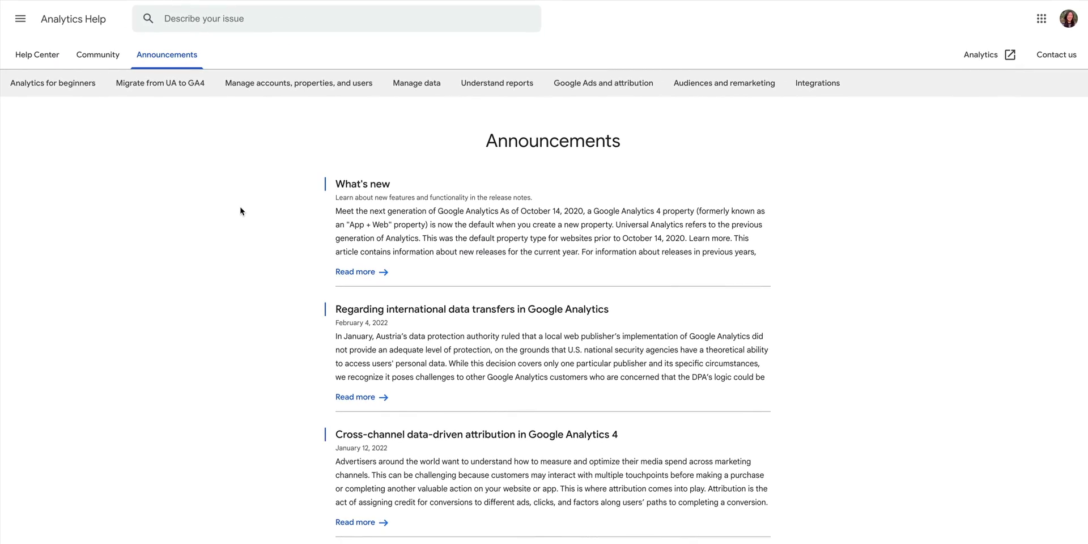
scroll(243, 208, down, 2)
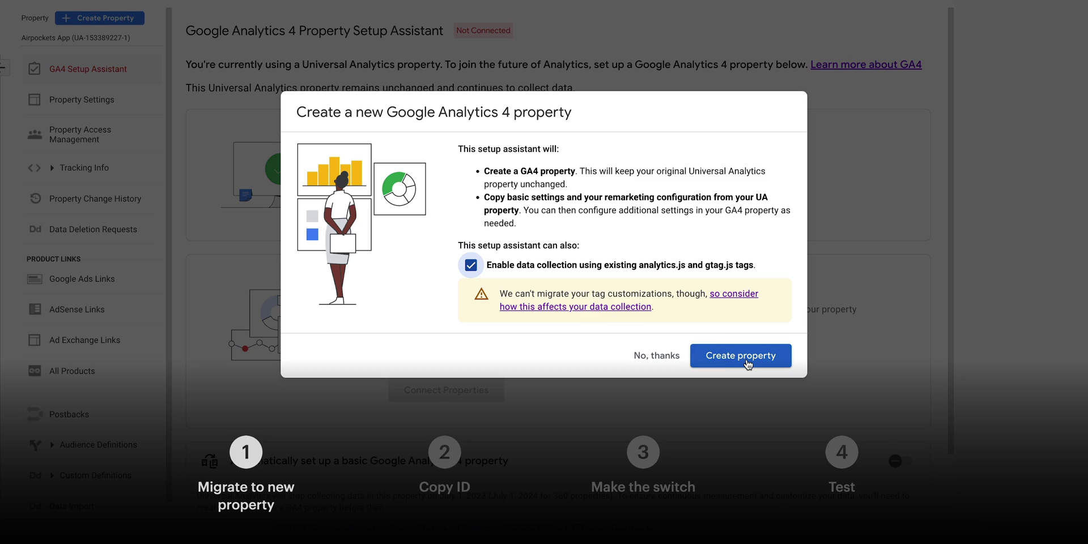
Step: Create the new GA4 property and paste its measurement ID into Webflow's Measurement ID field
click(746, 361)
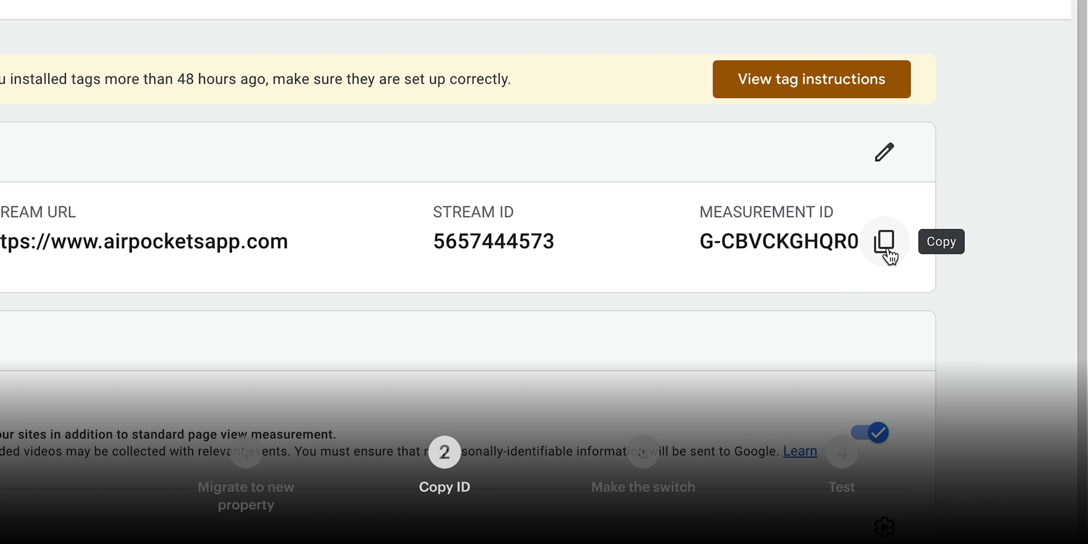
click(886, 243)
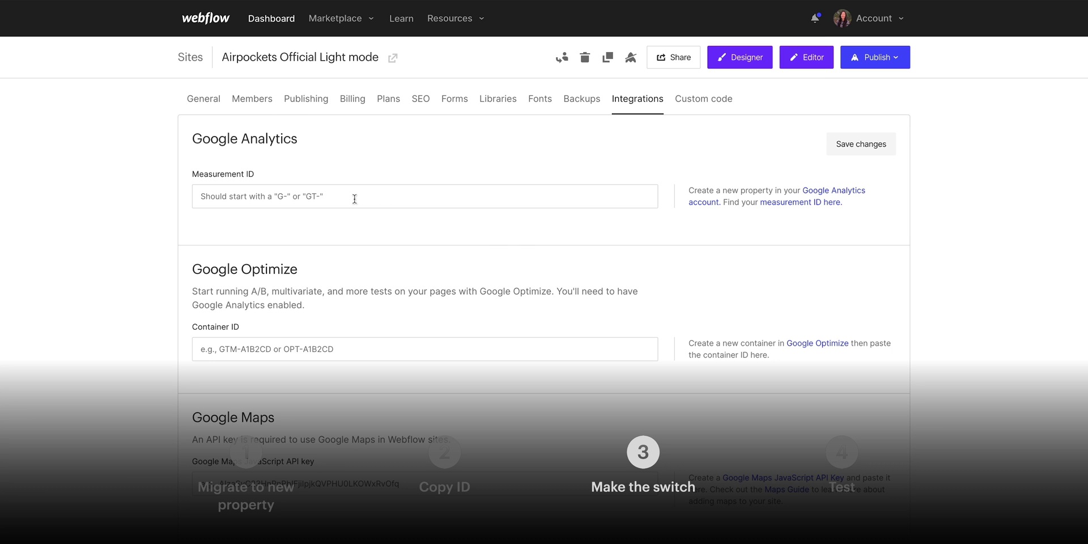
click(353, 198)
key(ctrl+v)
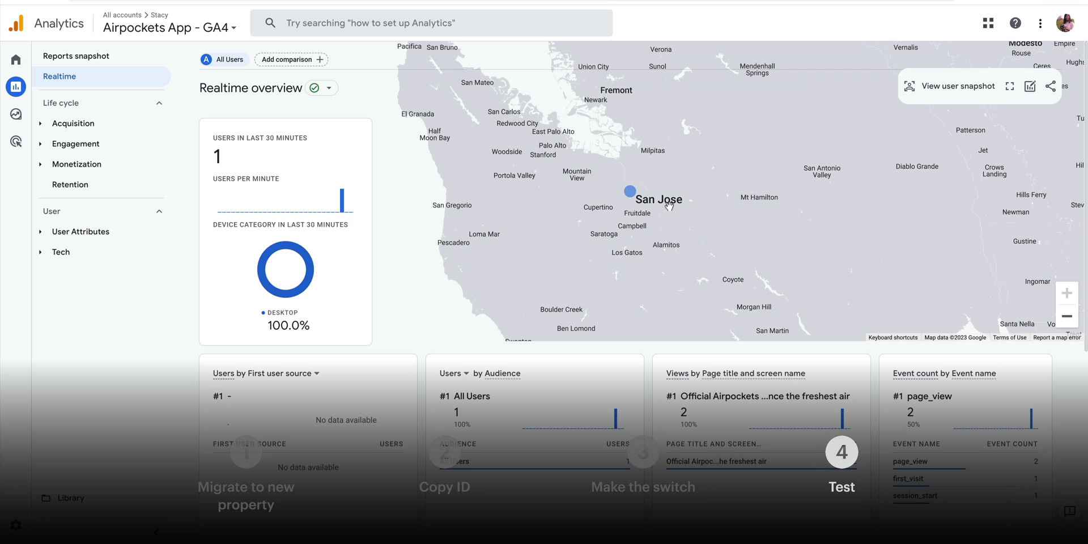
Step: Jump to the lesson's 'How to migrate from Universal Analytics to Google Analytics 4' section and read down to its steps
drag(670, 208, 708, 256)
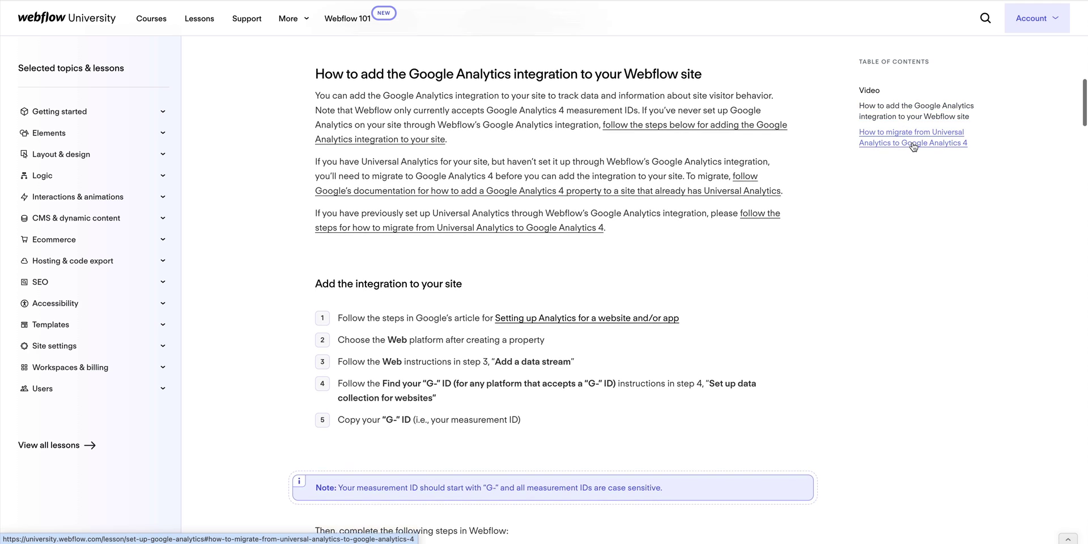
click(914, 146)
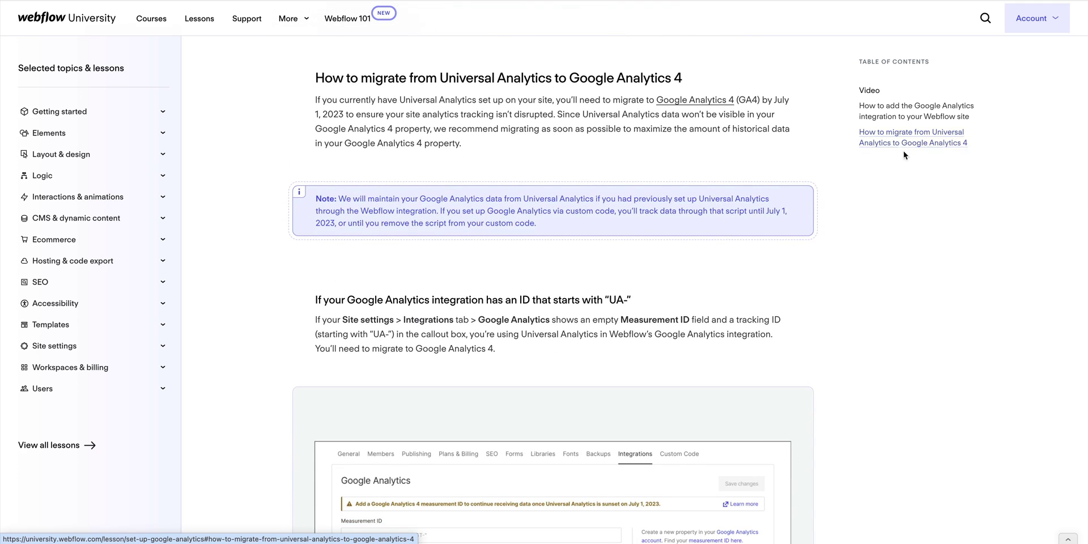
scroll(887, 169, down, 10)
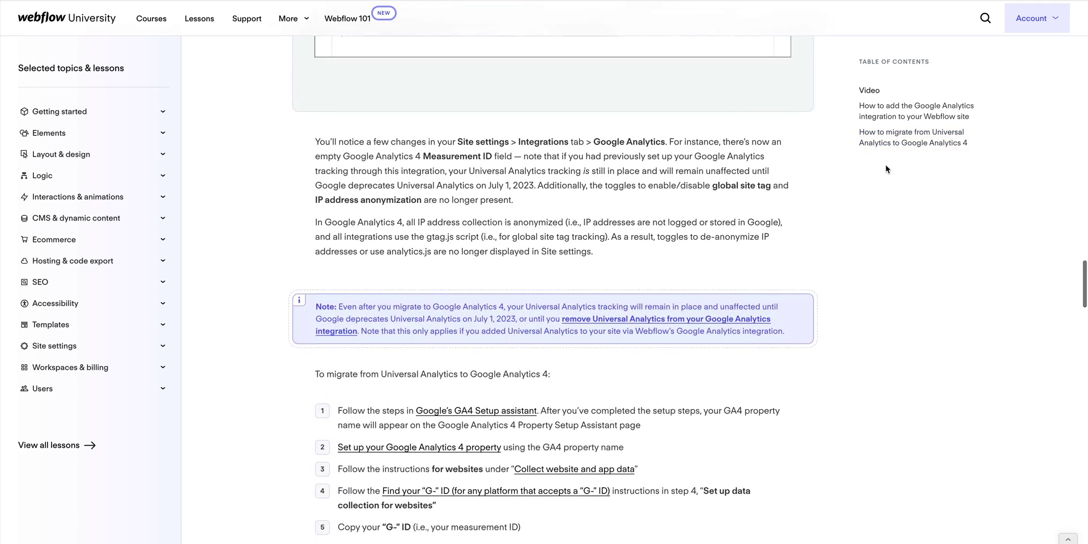
scroll(887, 169, down, 7)
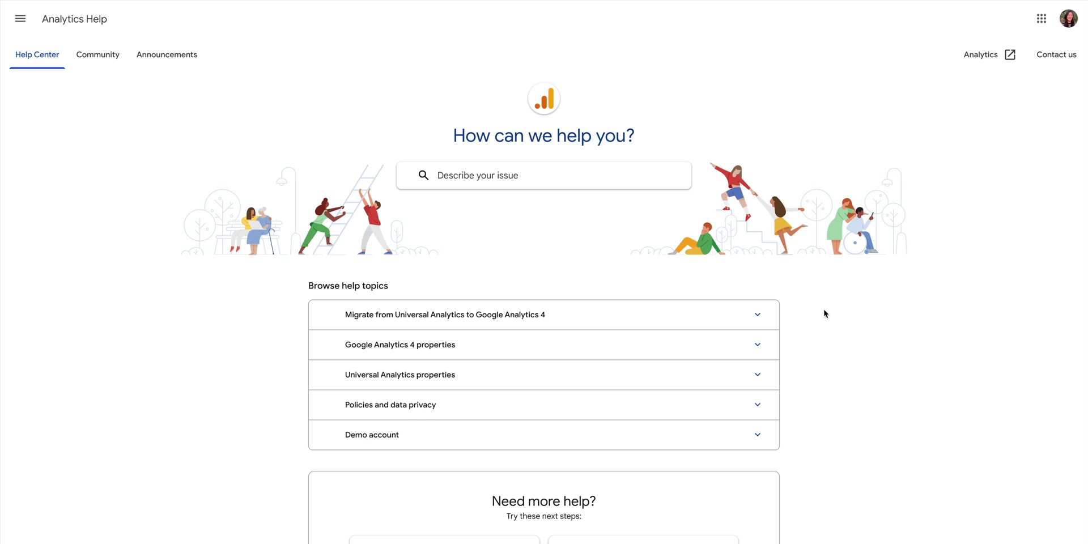
Step: Expand the 'Migrate from Universal Analytics to Google Analytics 4' help topic and scroll through its articles
click(760, 321)
scroll(761, 321, down, 2)
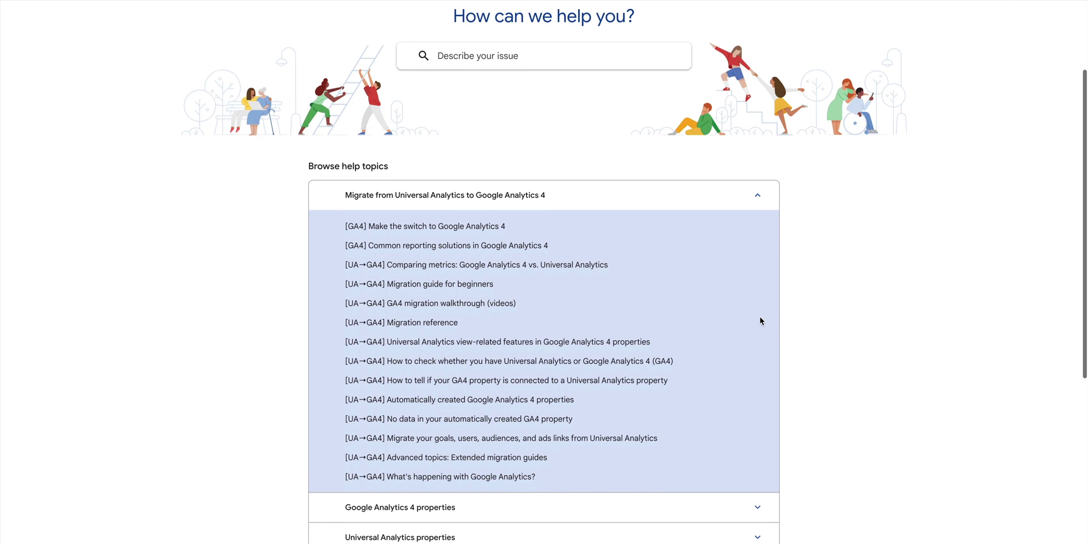